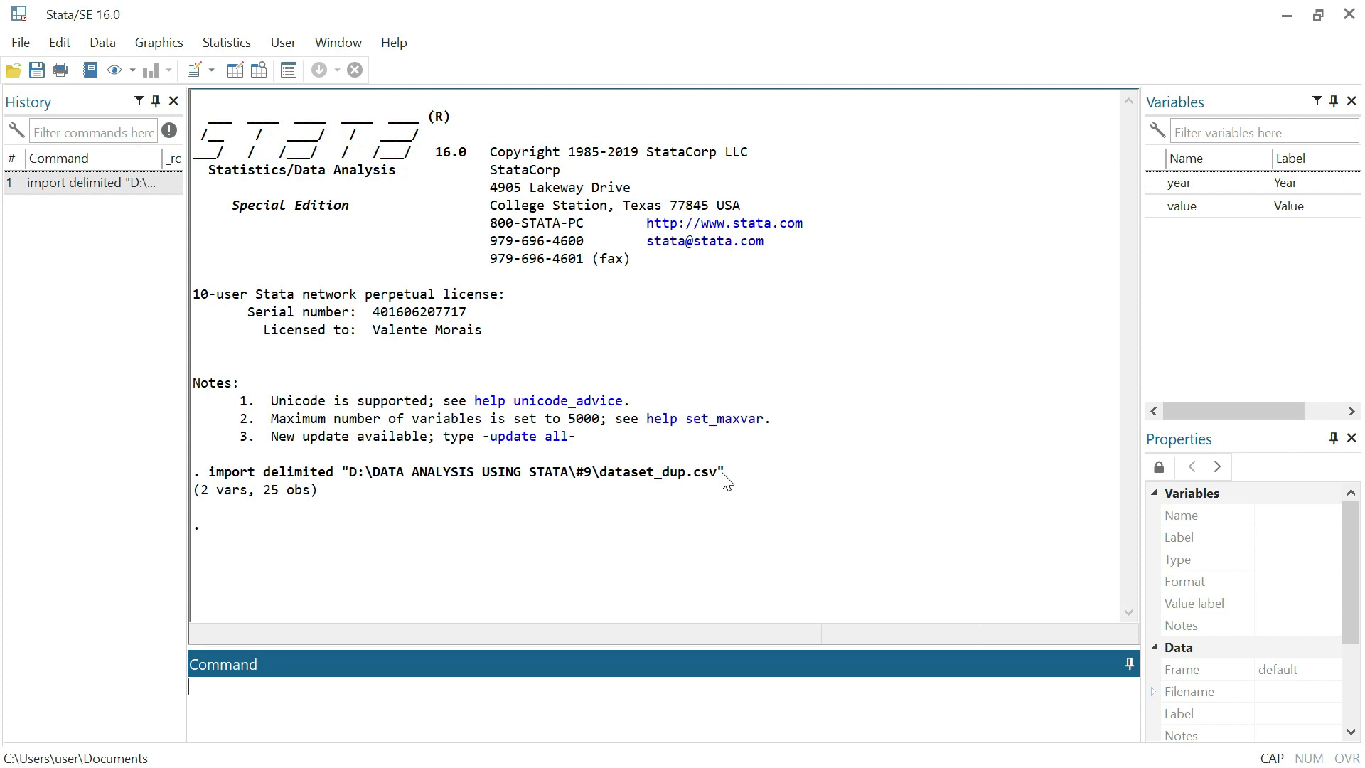
Run sum value: 25 observations, mean 2259964, min 300000, max 4345799.
click(615, 694)
text(sum)
key(BackSpace)
key(BackSpace)
key(BackSpace)
key(Caps_Lock)
text(sum)
text(value)
key(Return)
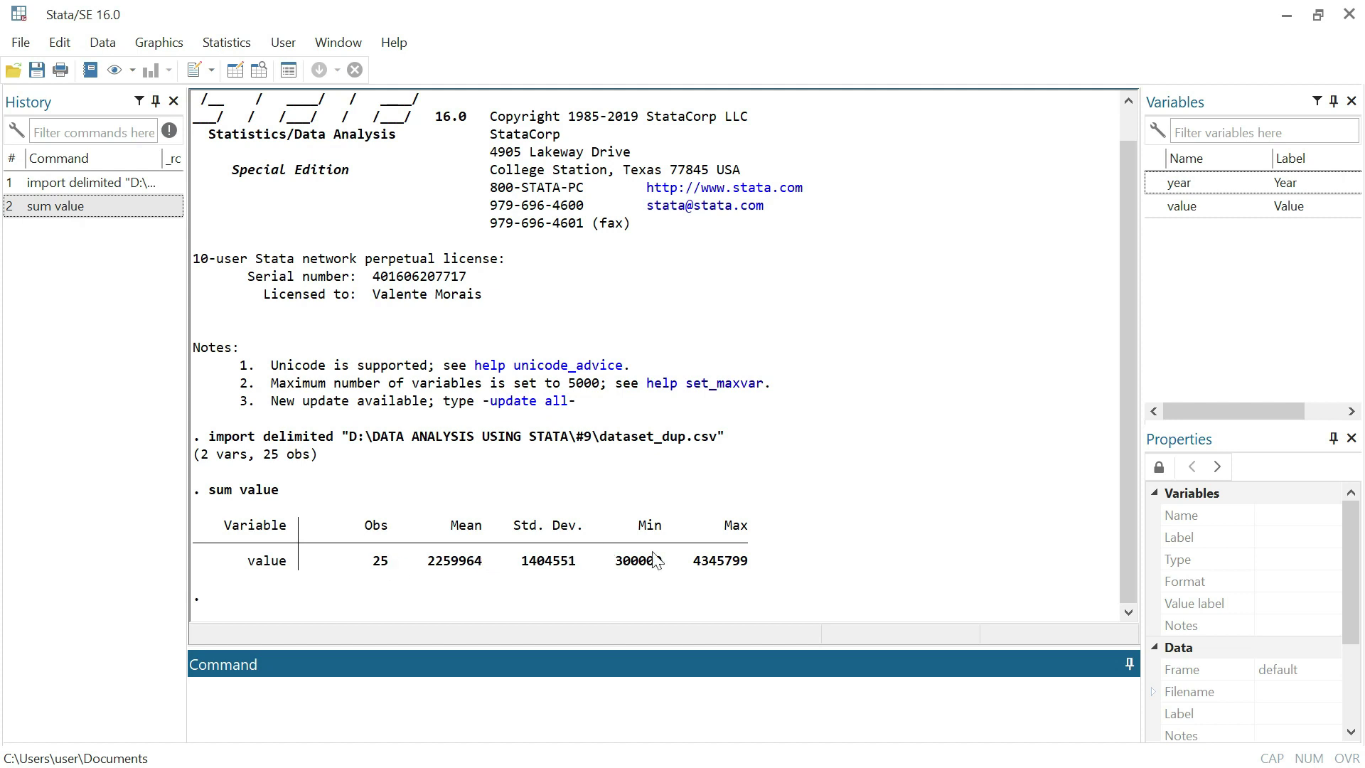
Run duplicates report, showing 19 unique observations, 6 in pairs and 3 surplus.
click(625, 689)
text(duplicates repor)
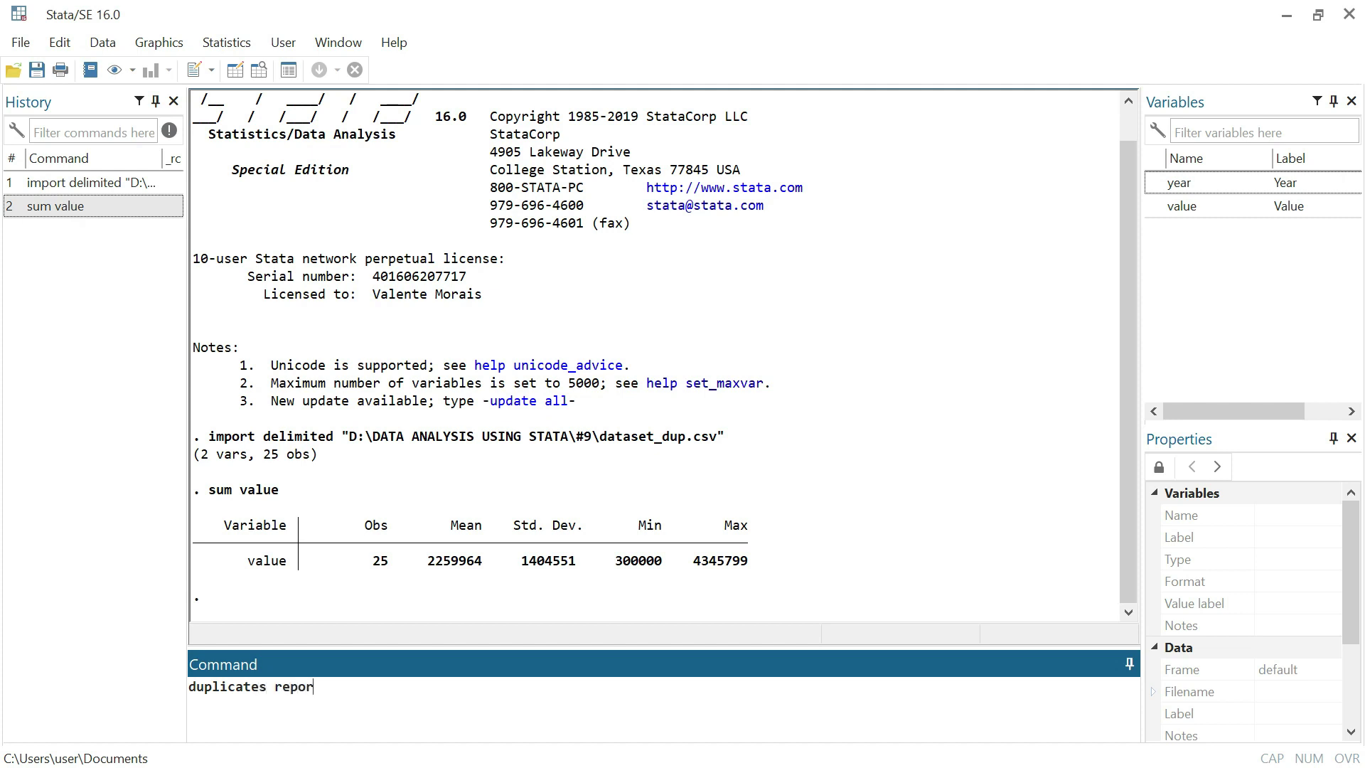
text(t)
key(Return)
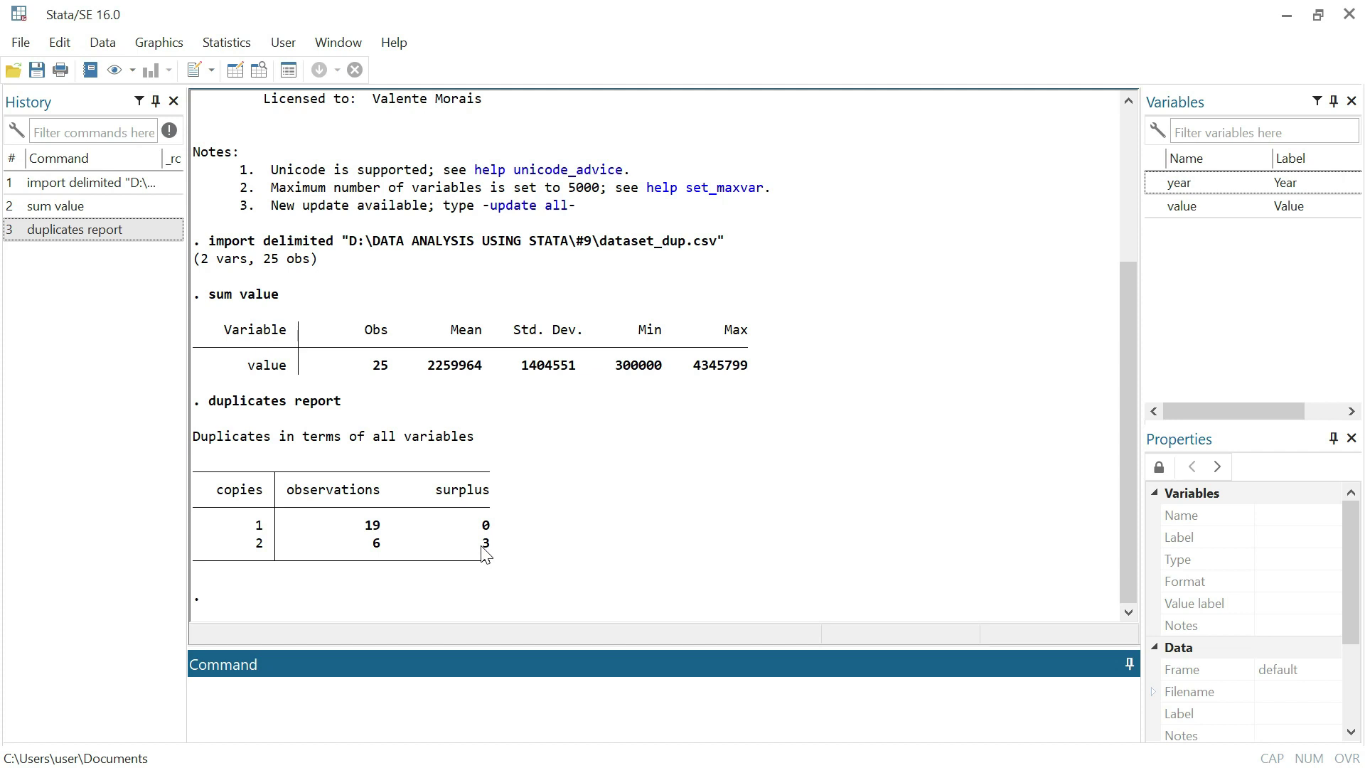
Run duplicates list to show the repeated 2001, 2008 and 2011 year-value groups.
click(465, 706)
text(duplicteq)
key(BackSpace)
key(BackSpace)
key(BackSpace)
text(ates list)
key(Return)
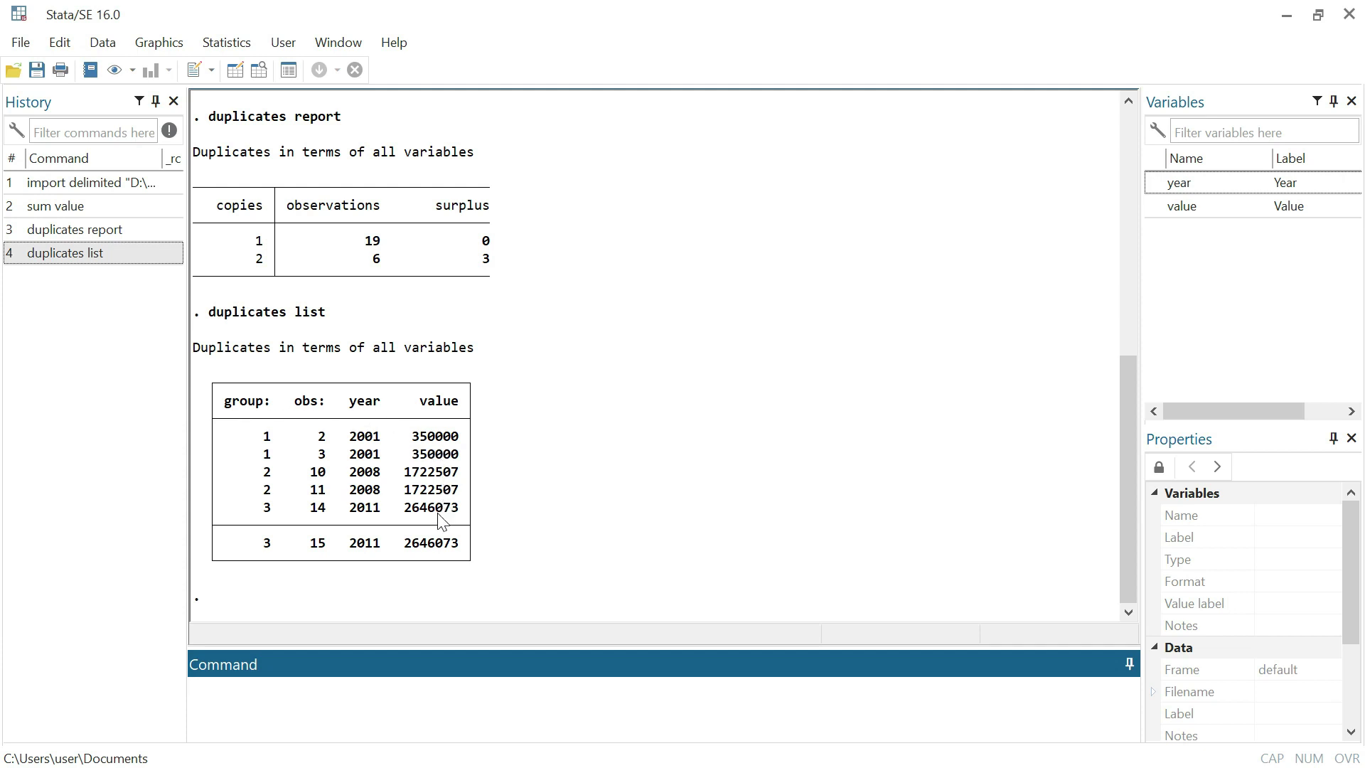
Highlight the repeated value 2646073 in the duplicates listing.
click(426, 453)
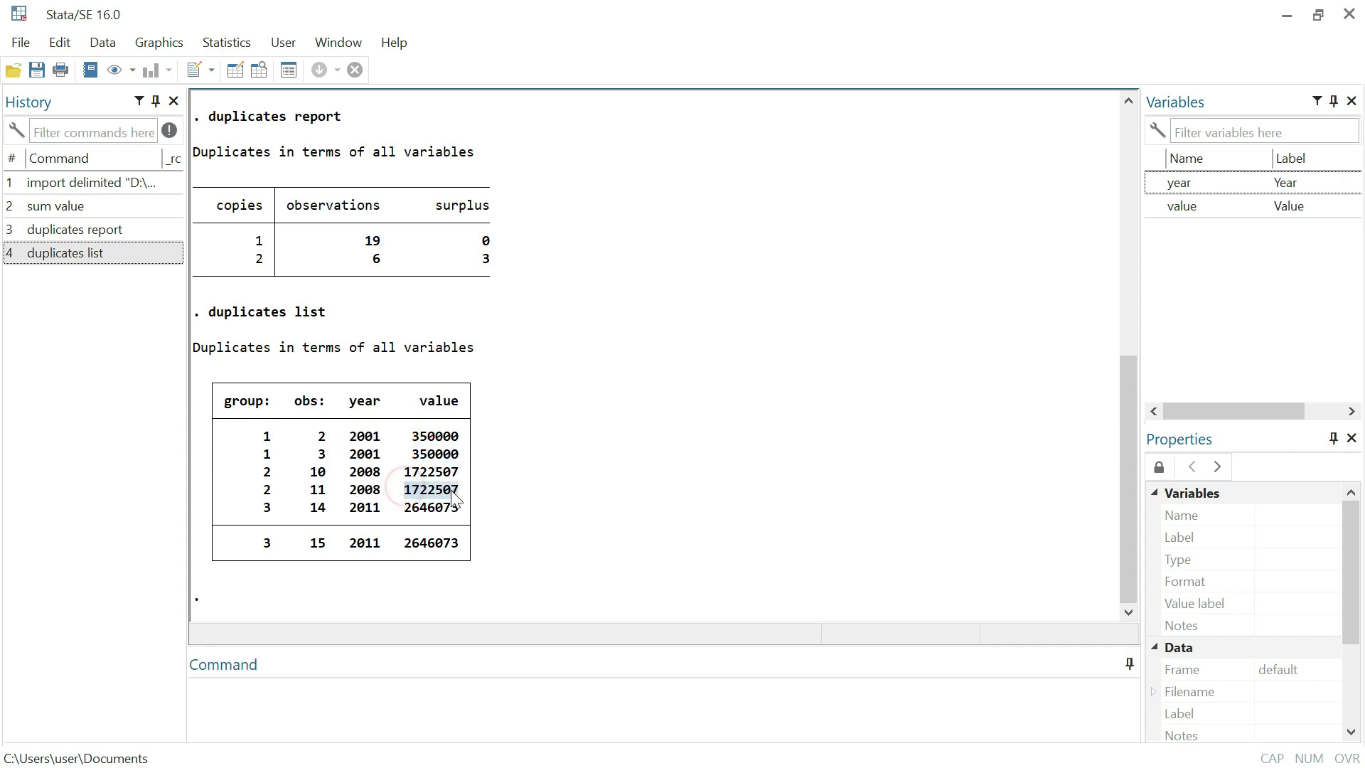
drag(410, 544, 457, 549)
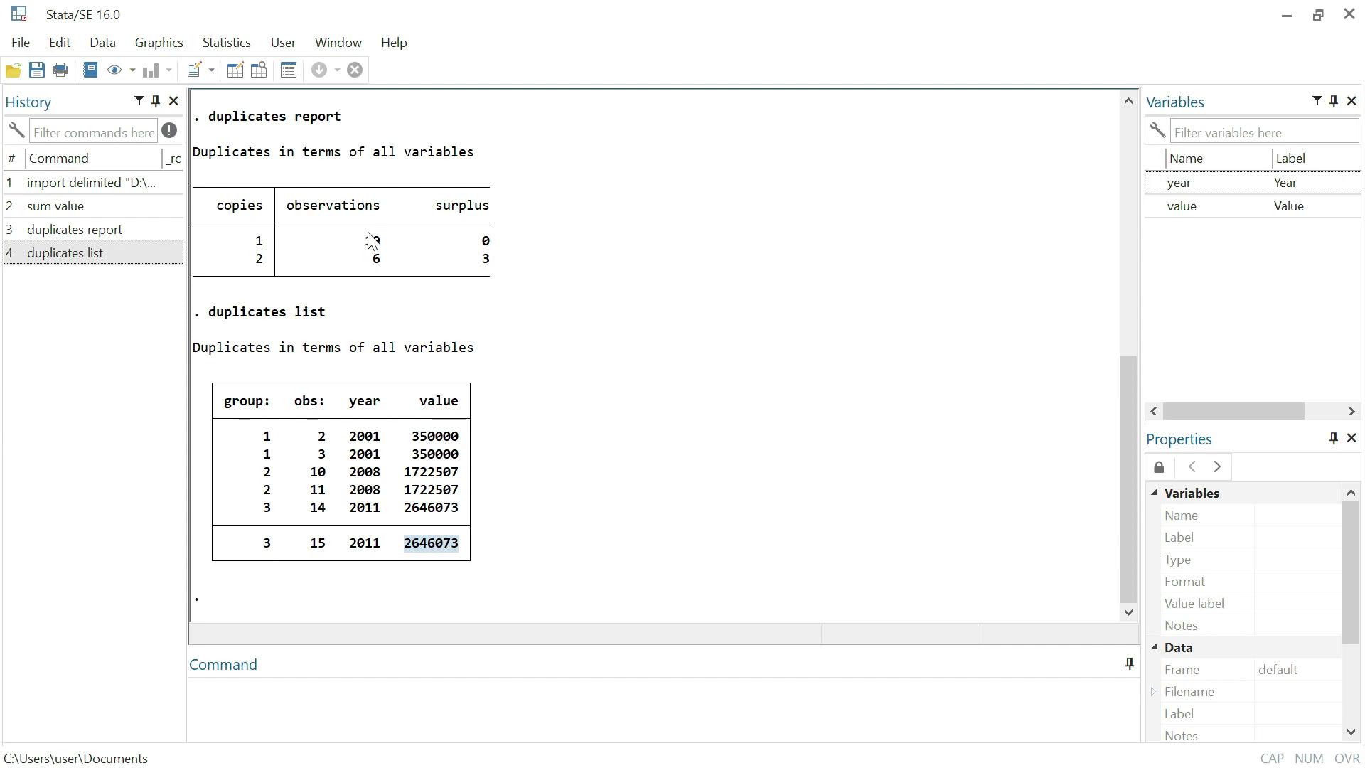
click(396, 708)
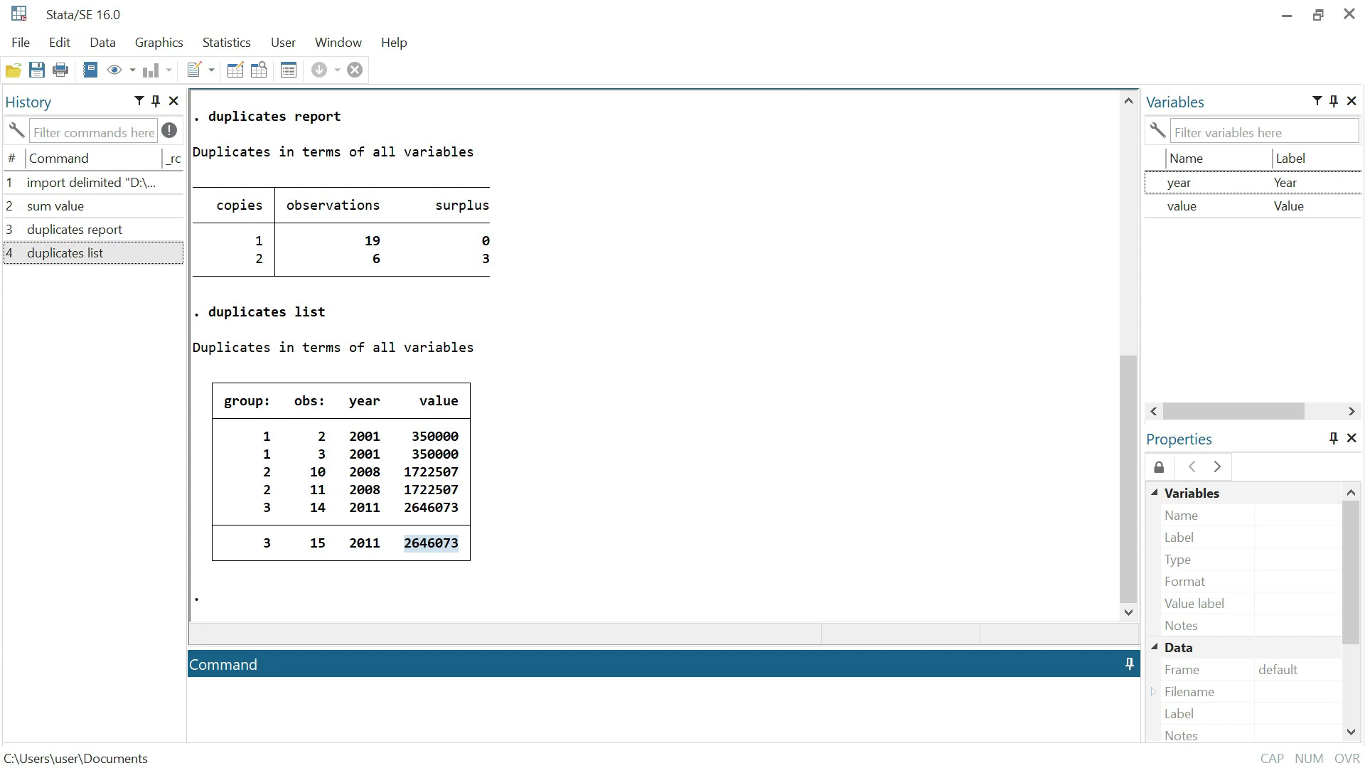
Drop duplicates on year and value with the force option, deleting 3 observations.
text(duplicates drop)
text(ye)
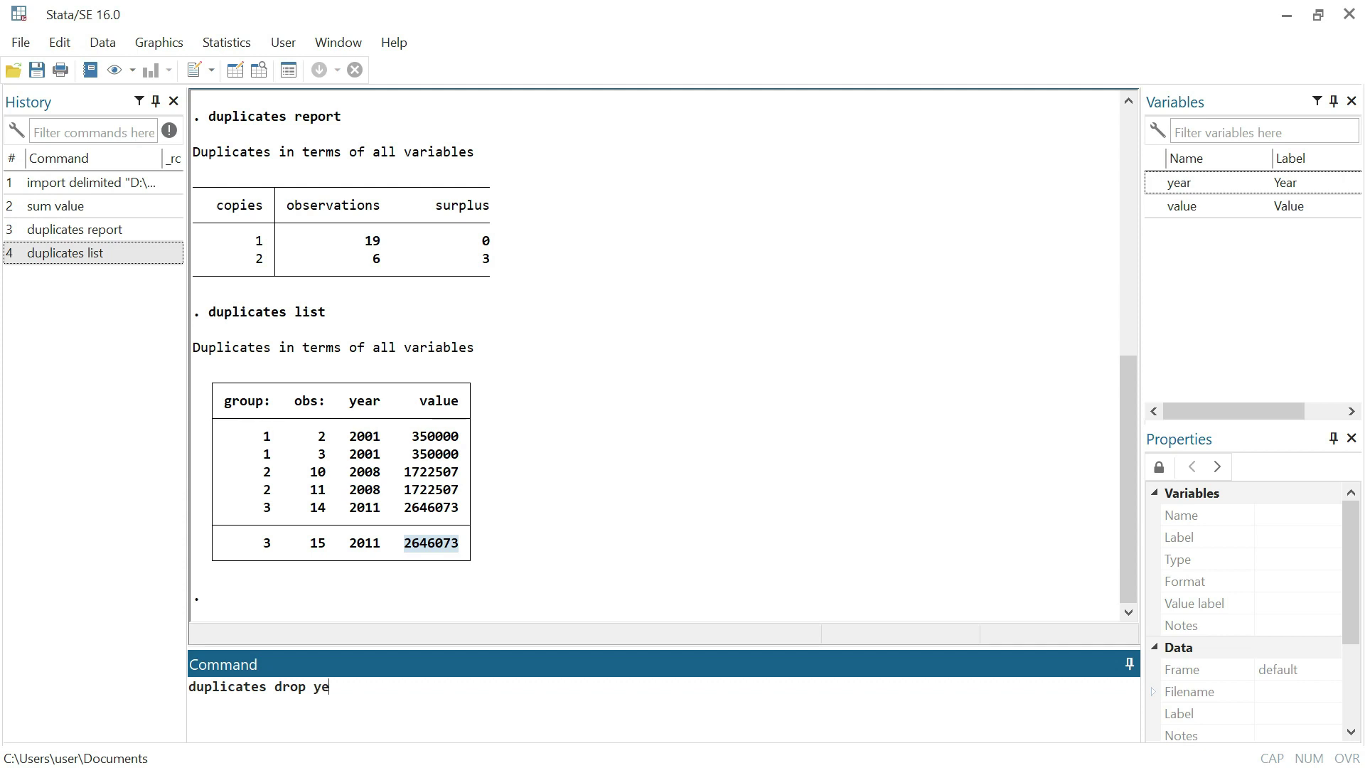
text(ar value, force)
key(Return)
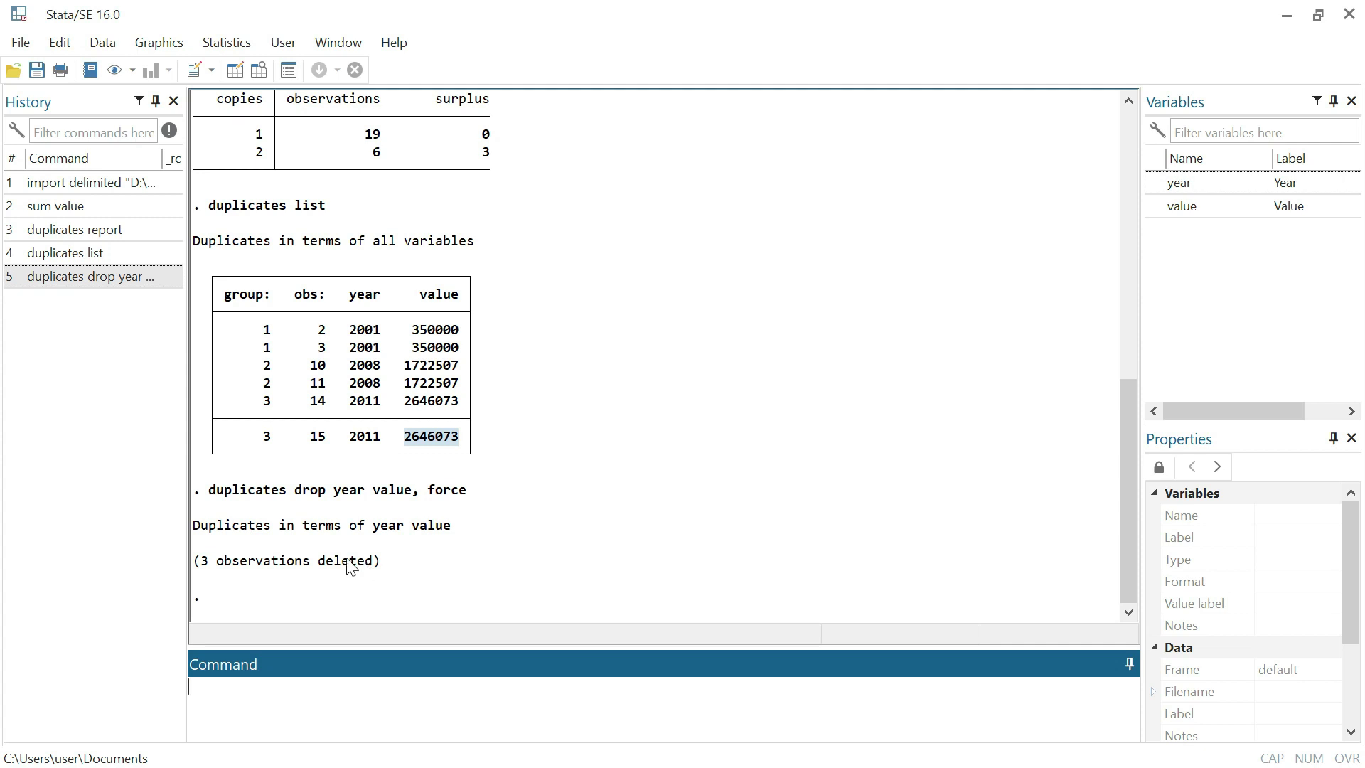
click(354, 706)
text(duplicates rep)
Rerun duplicates report and duplicates list, confirming 22 unique observations and no duplicates.
text(t)
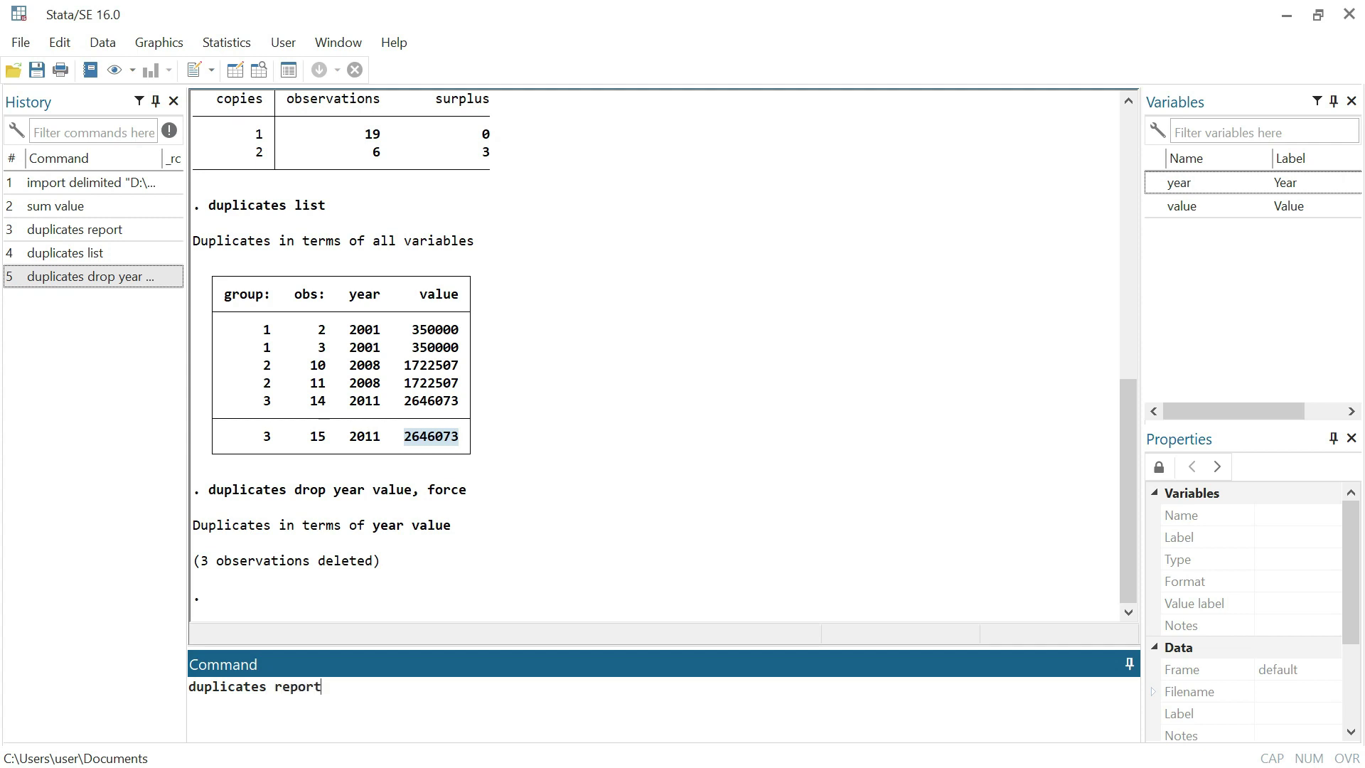
key(Return)
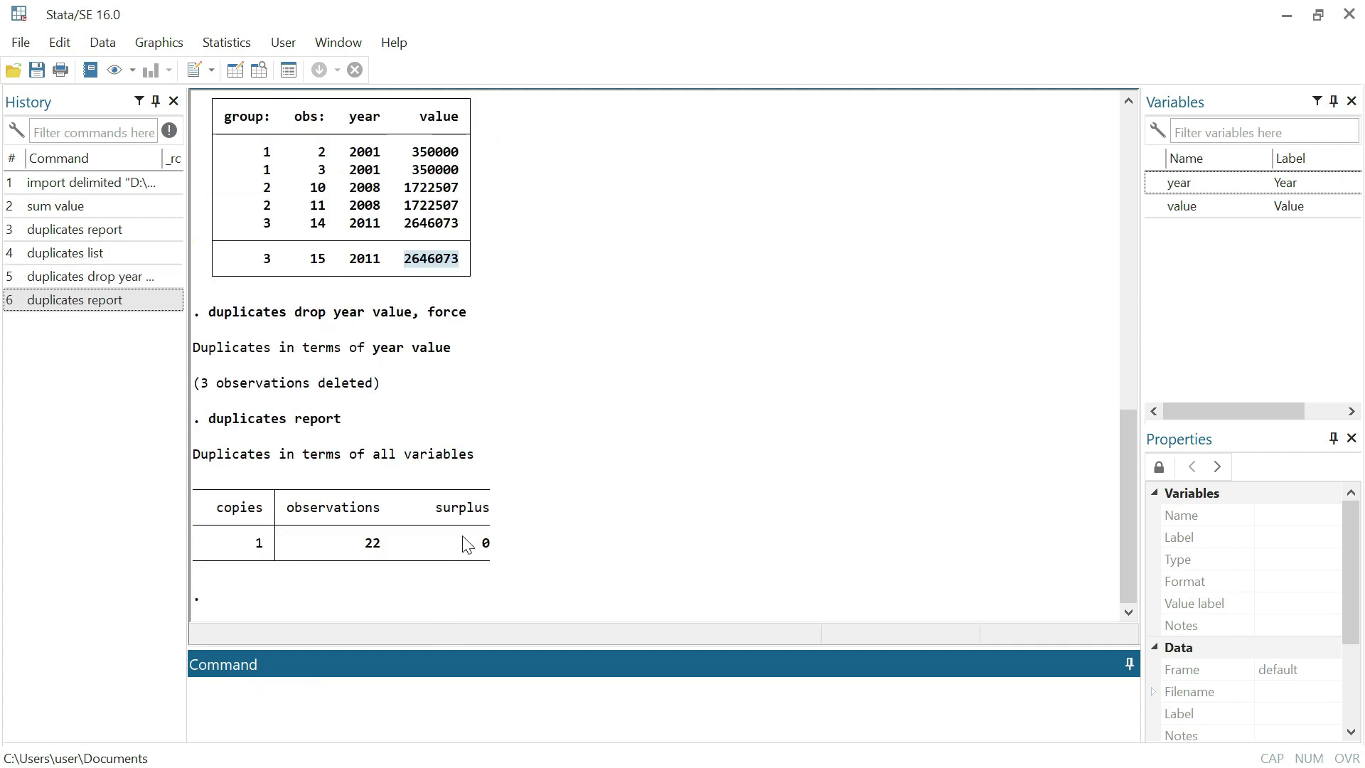
text(duplicates list)
key(Return)
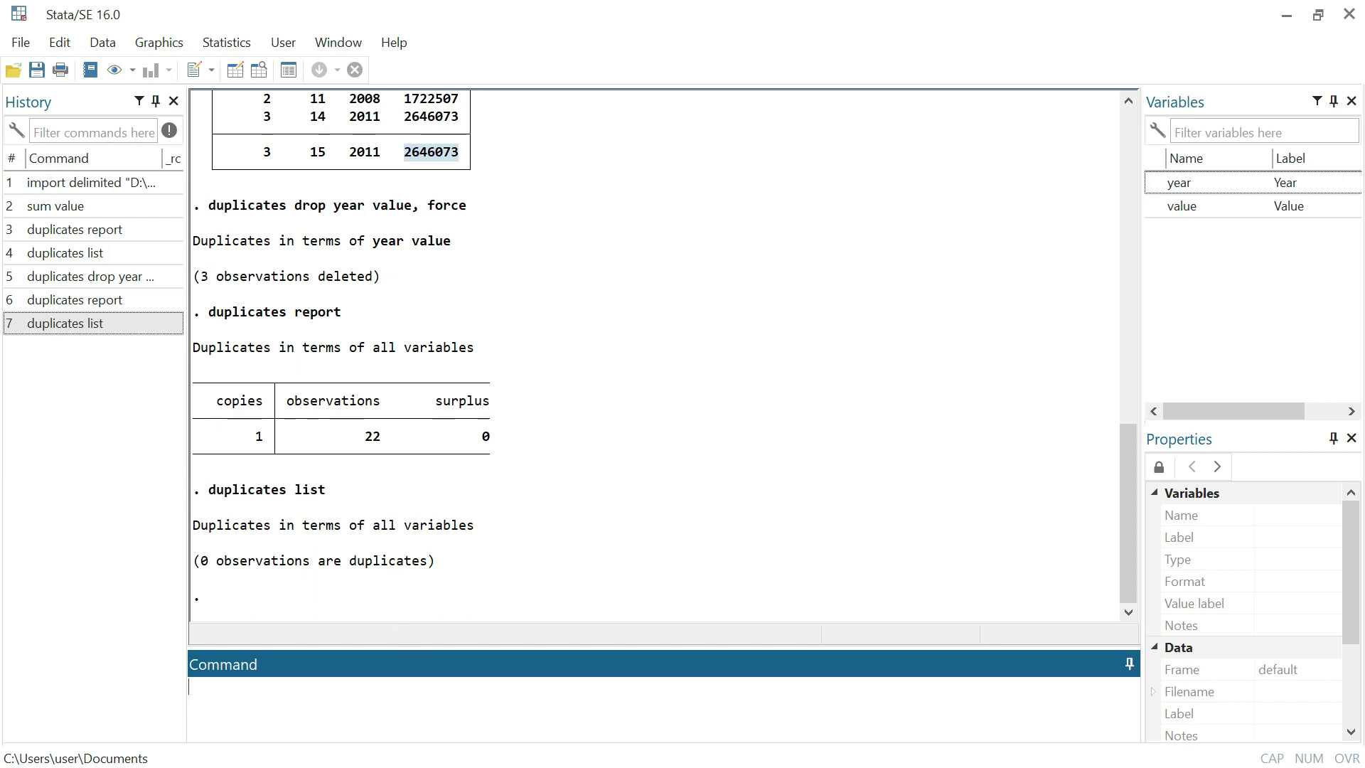
click(424, 694)
text(sum)
Rerun sum value: 22 observations, mean 2353660, std. dev. 1432070.
text(value)
key(Return)
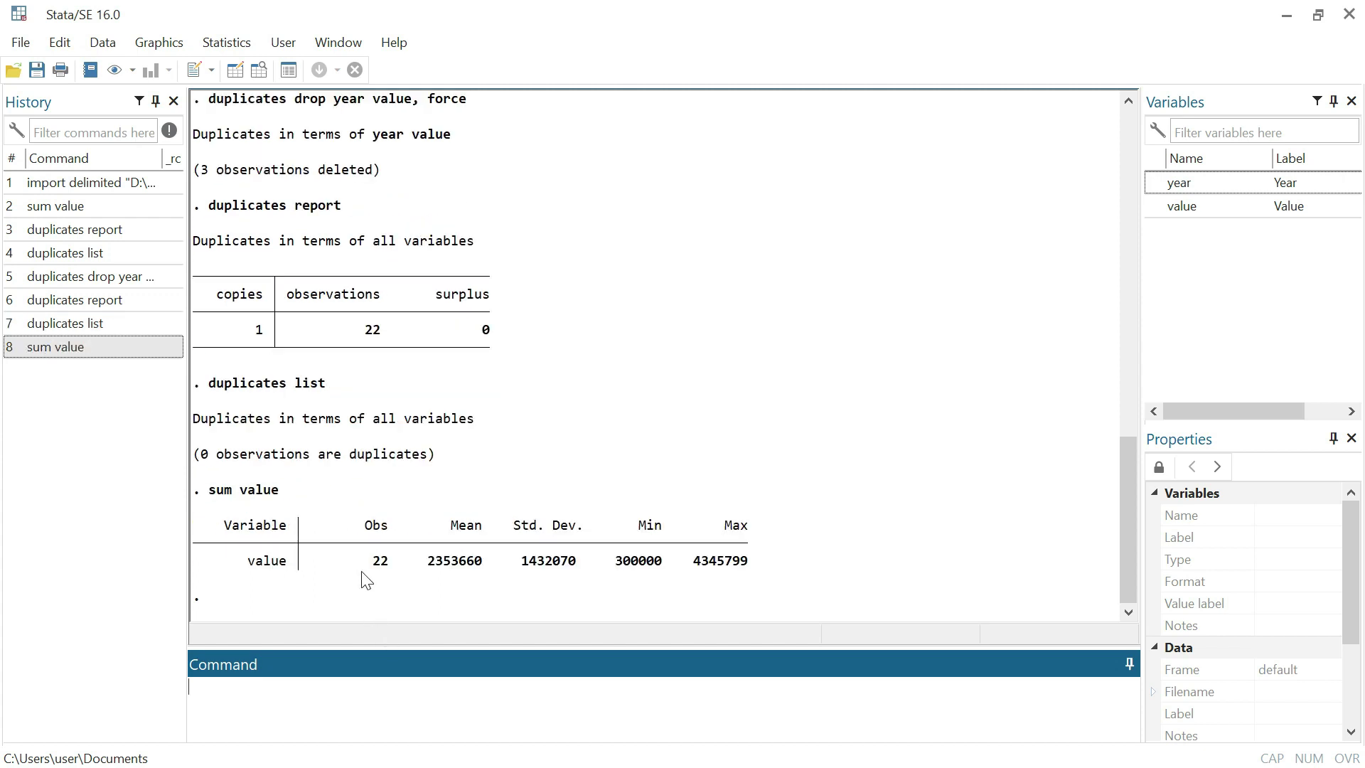